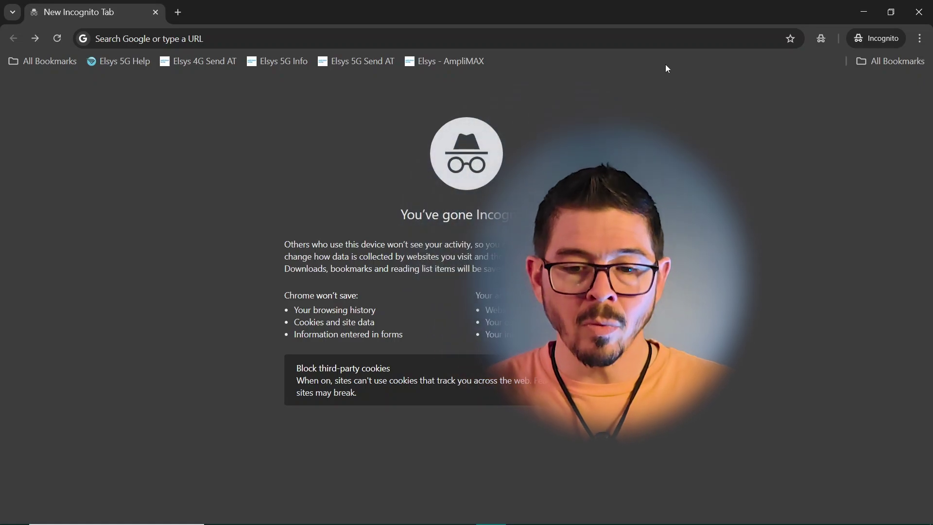
# Focus the address bar of the empty incognito Chrome tab.
pyautogui.click(535, 37)
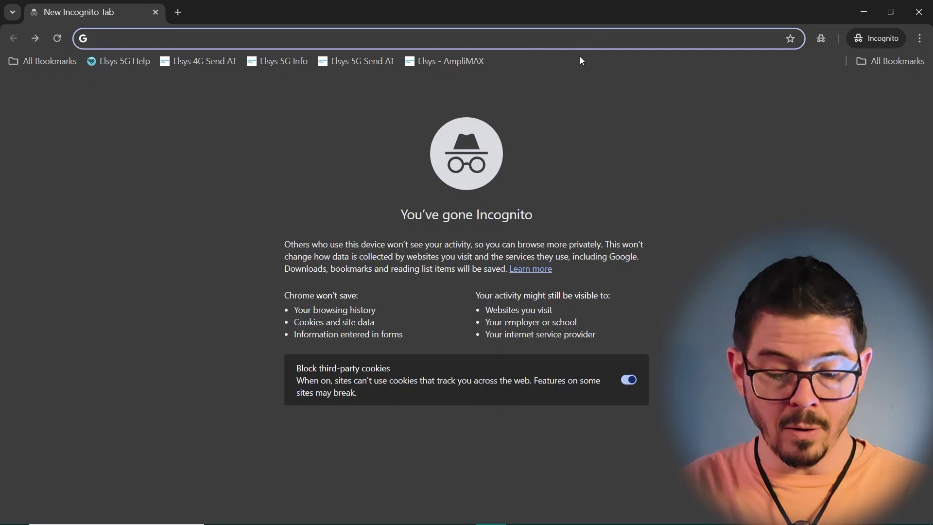
# Select the D-Link DUB-E250 Ethernet connection in Network Connections, then go back to Chrome.
pyautogui.hotkey('alt', 'Tab')
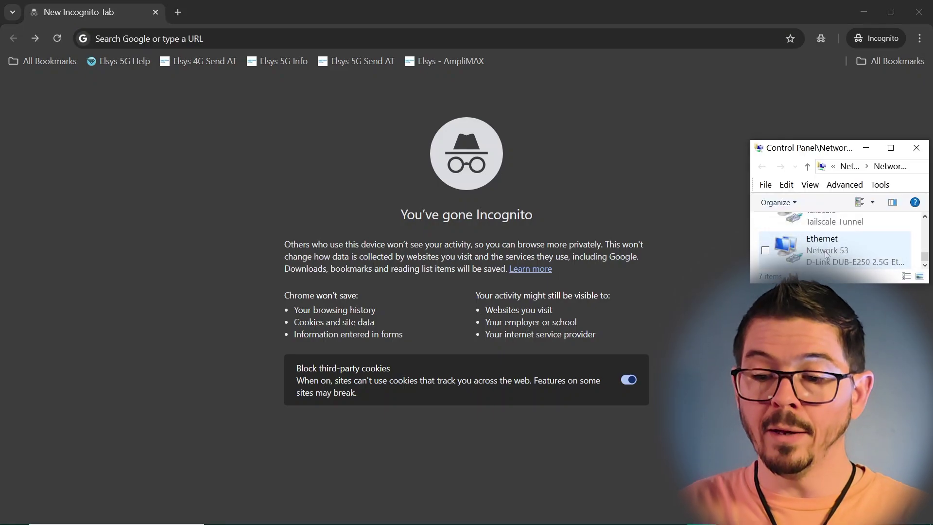
pyautogui.click(823, 250)
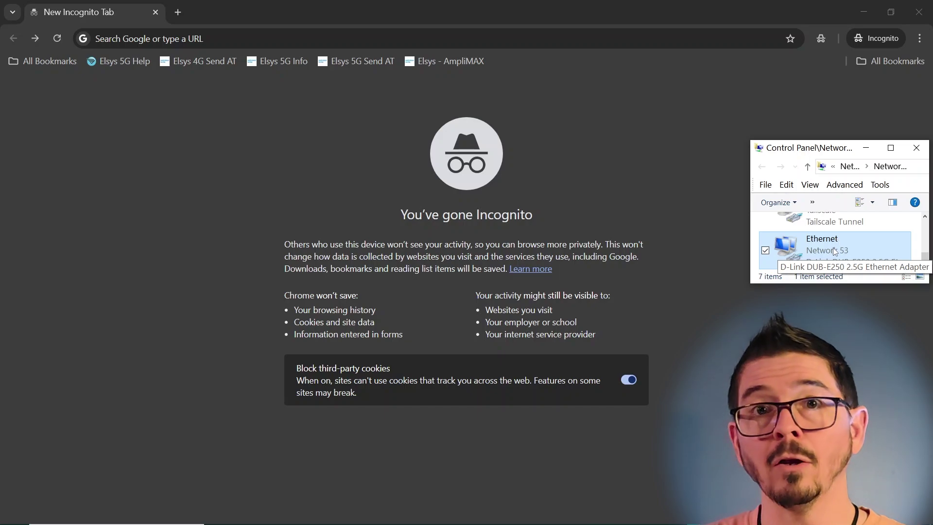
pyautogui.click(246, 41)
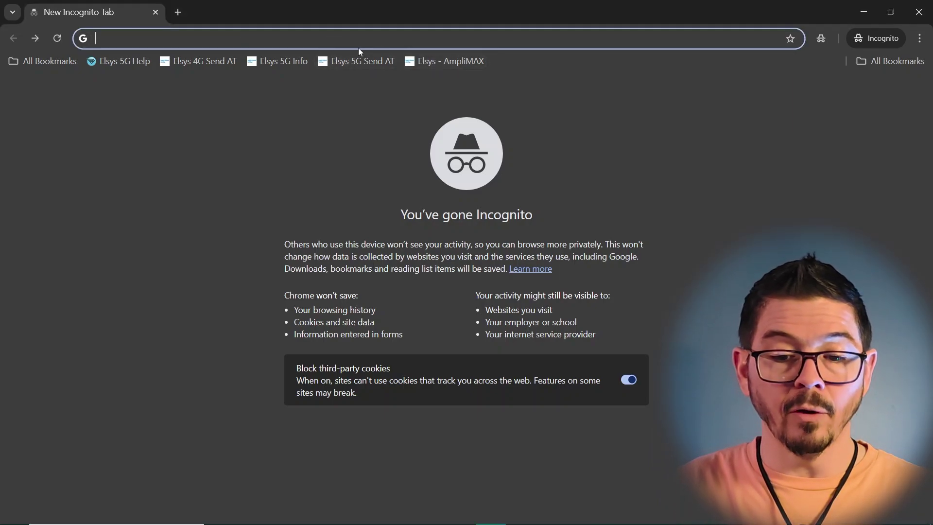
# Load the 'Elsys - AmpliMAX' bookmark and trim the URL to 192.168.10.254 to reload Start.
pyautogui.click(430, 59)
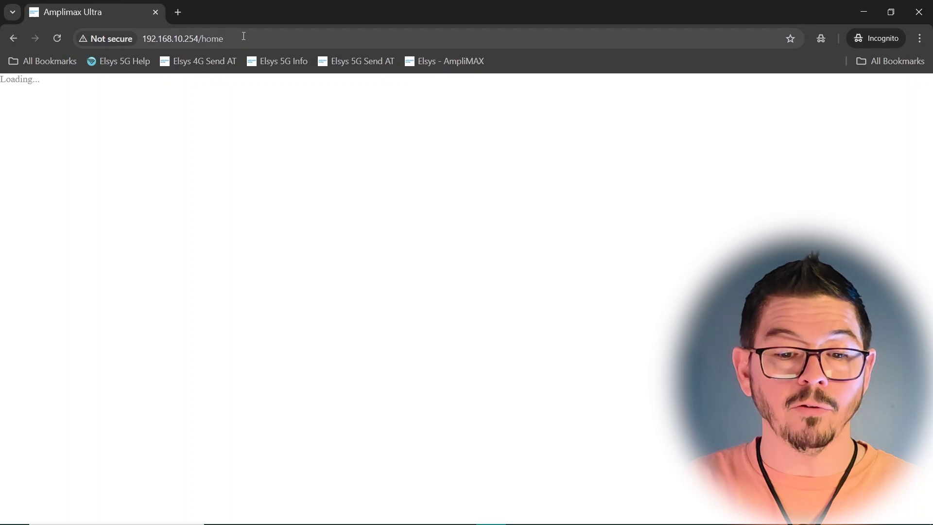
pyautogui.moveTo(244, 36); pyautogui.dragTo(151, 41)
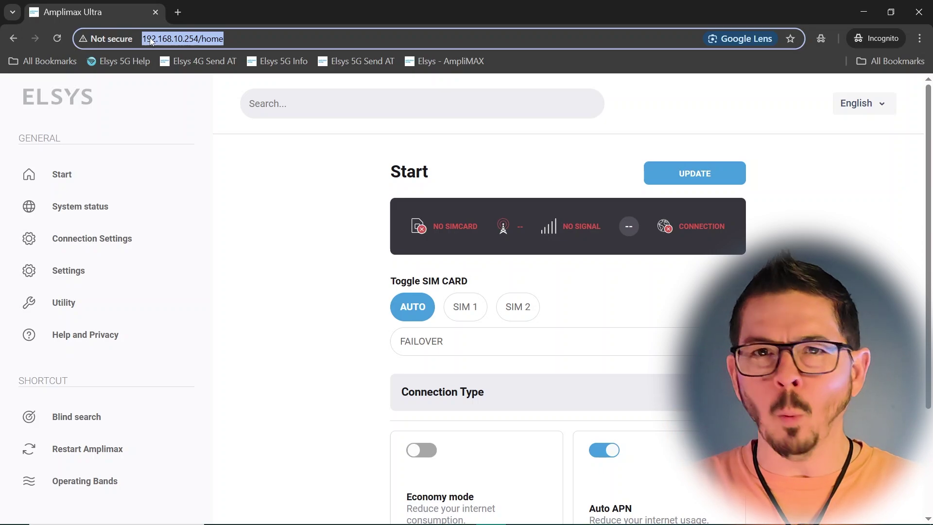
pyautogui.press('End')
pyautogui.press('BackSpace')
pyautogui.press('BackSpace')
pyautogui.press('BackSpace')
pyautogui.press('BackSpace')
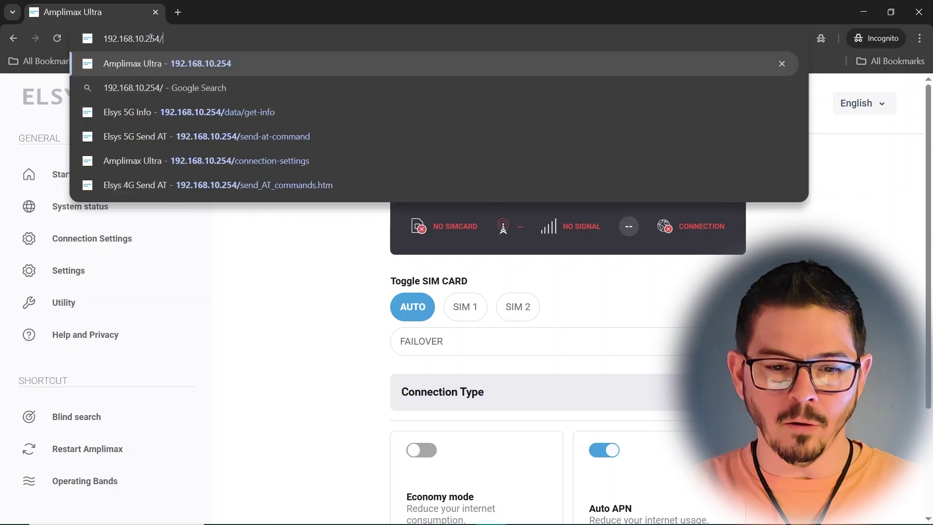
pyautogui.press('Return')
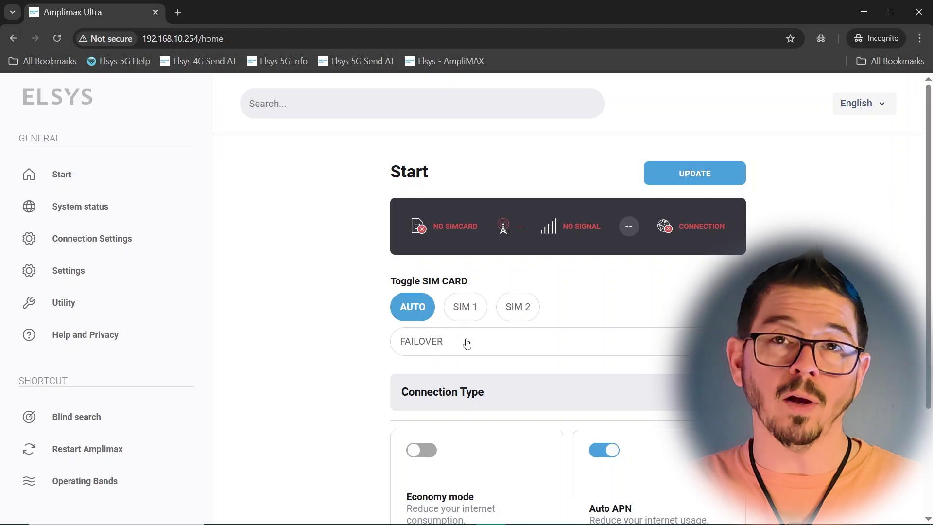
pyautogui.scroll(-1, 381, 339)
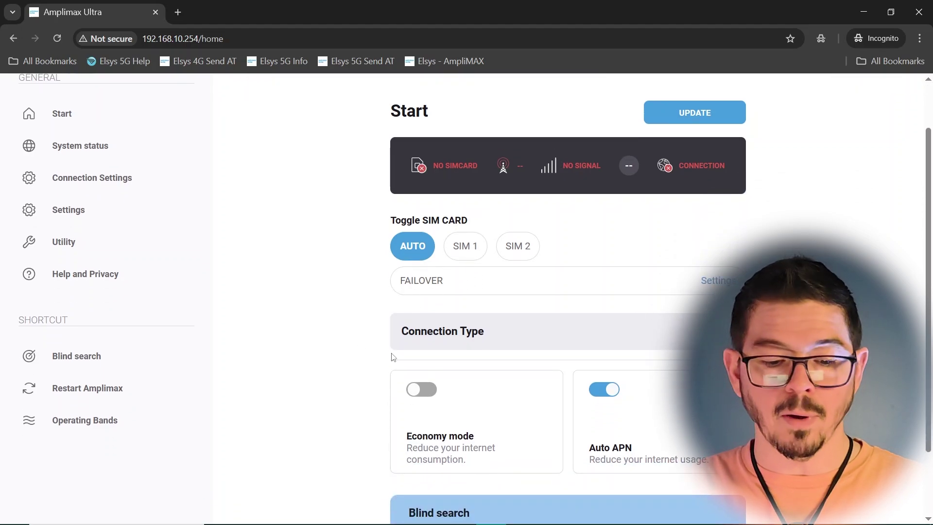
pyautogui.scroll(-1, 346, 339)
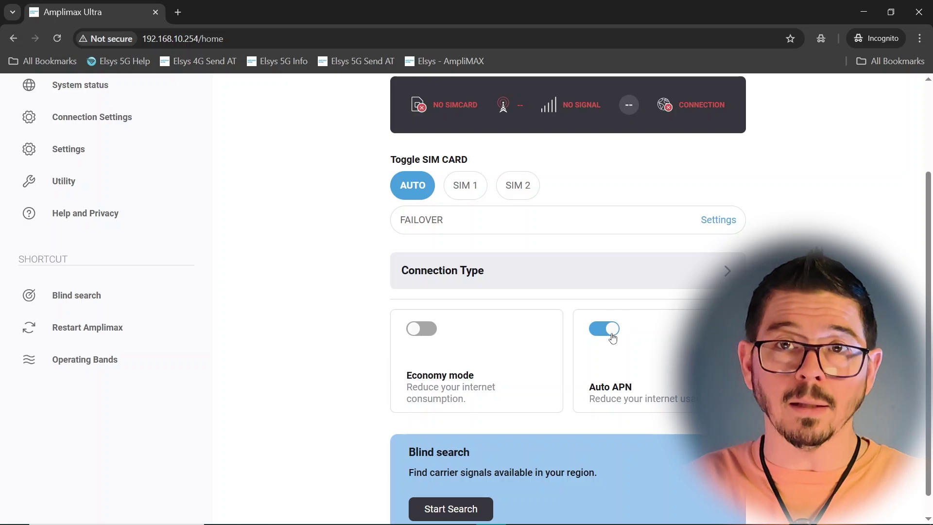
# Use the Auto APN toggle to show the Set APN form with WAN IP Protocol IPV4V6.
pyautogui.click(613, 336)
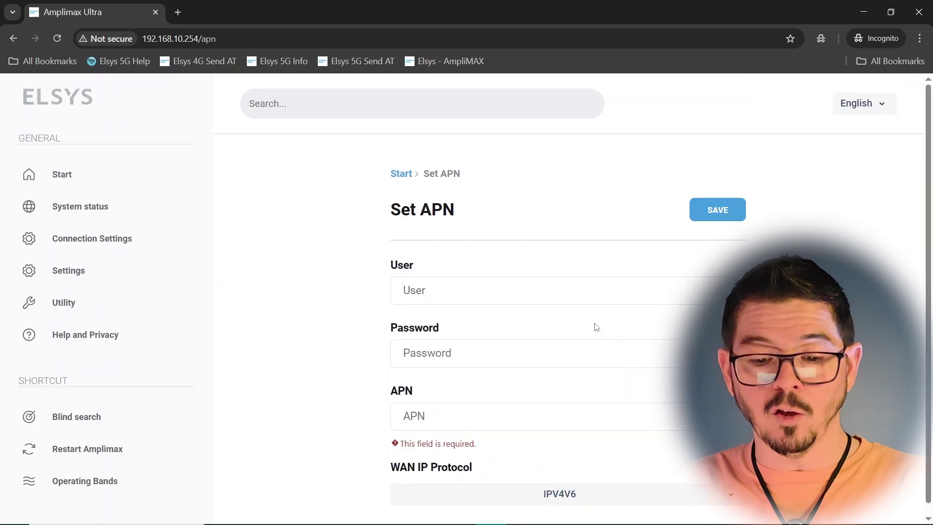
pyautogui.scroll(-2, 430, 301)
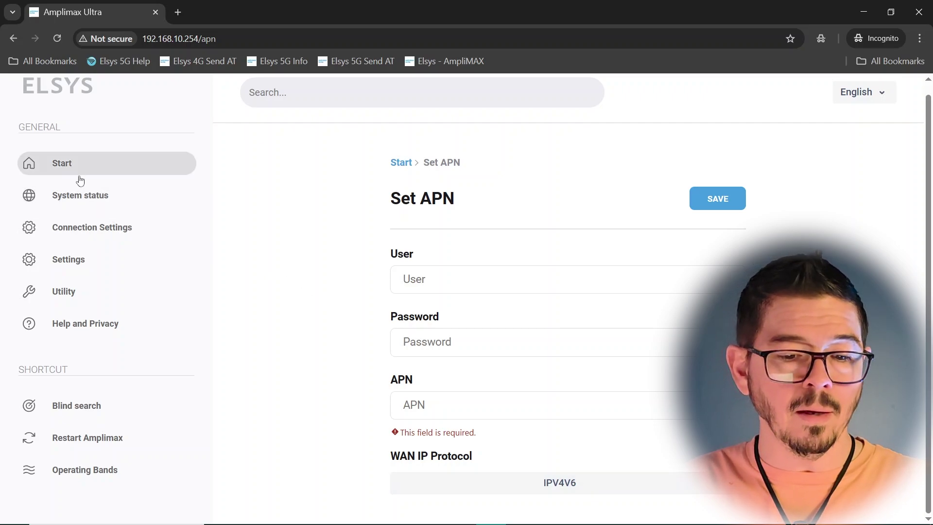
# Scroll through the System Status details, then go to Connection Settings.
pyautogui.click(80, 194)
pyautogui.scroll(-1, 350, 316)
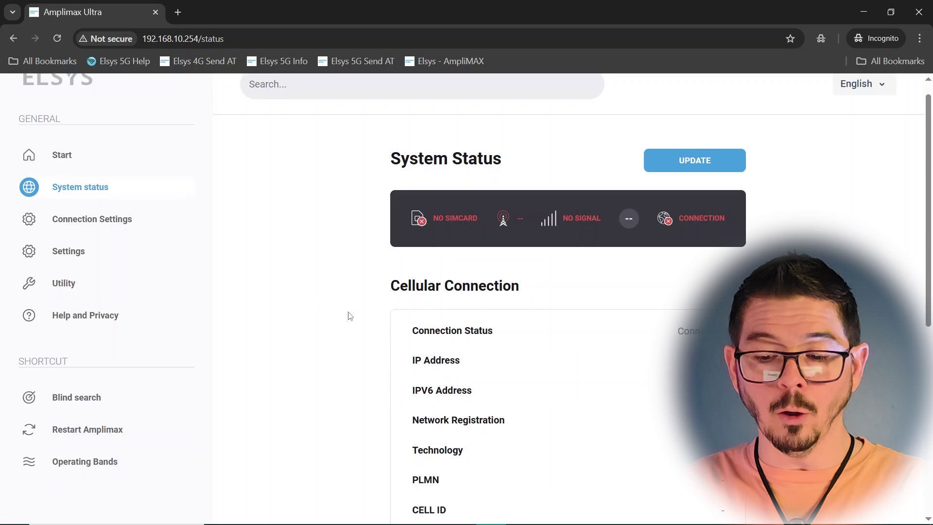
pyautogui.scroll(-1, 350, 316)
pyautogui.scroll(-3, 349, 311)
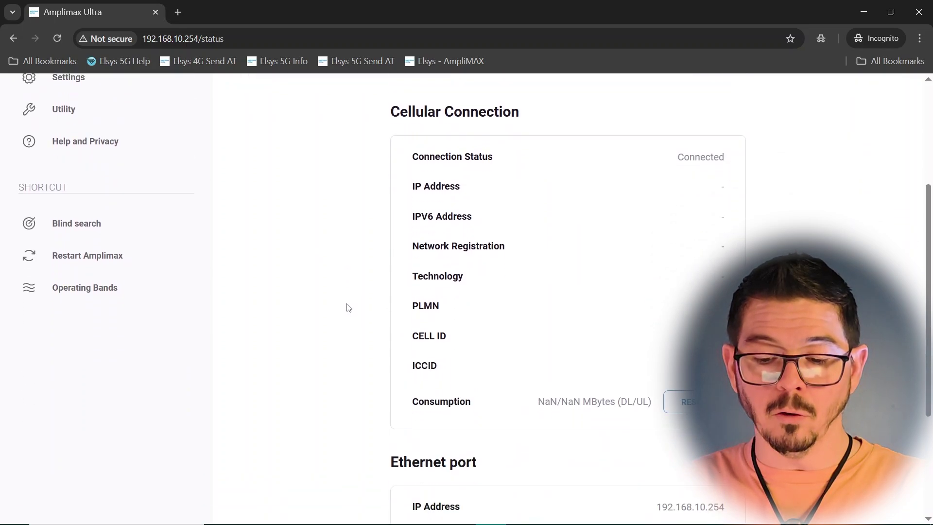
pyautogui.scroll(-1, 349, 307)
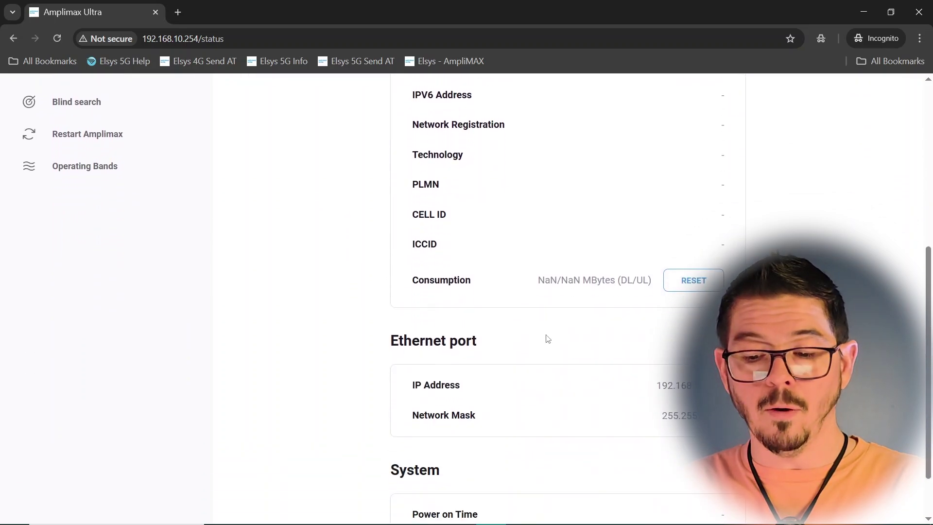
pyautogui.scroll(-1, 554, 369)
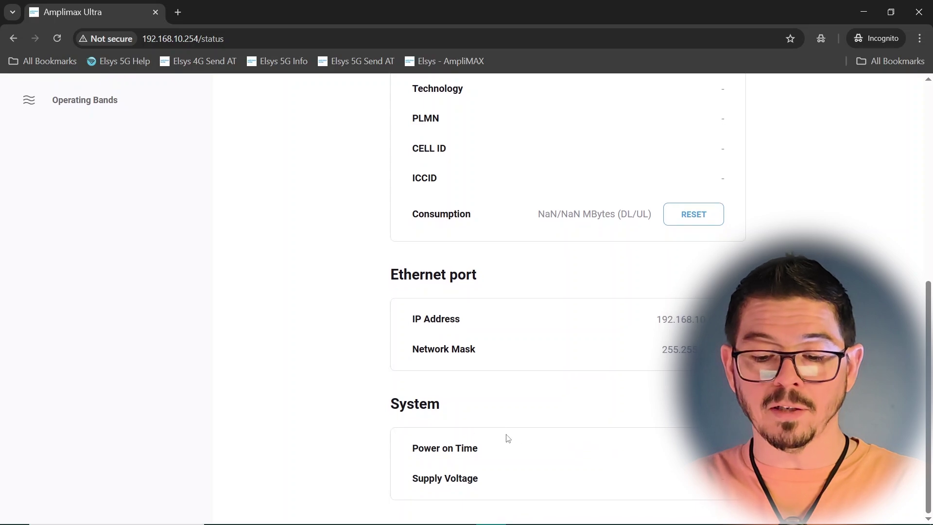
pyautogui.scroll(1, 532, 307)
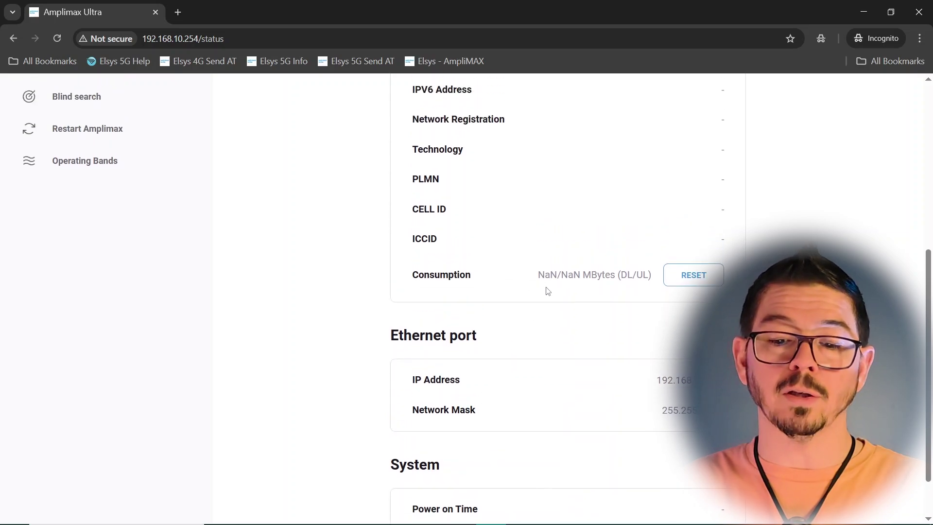
pyautogui.scroll(2, 541, 291)
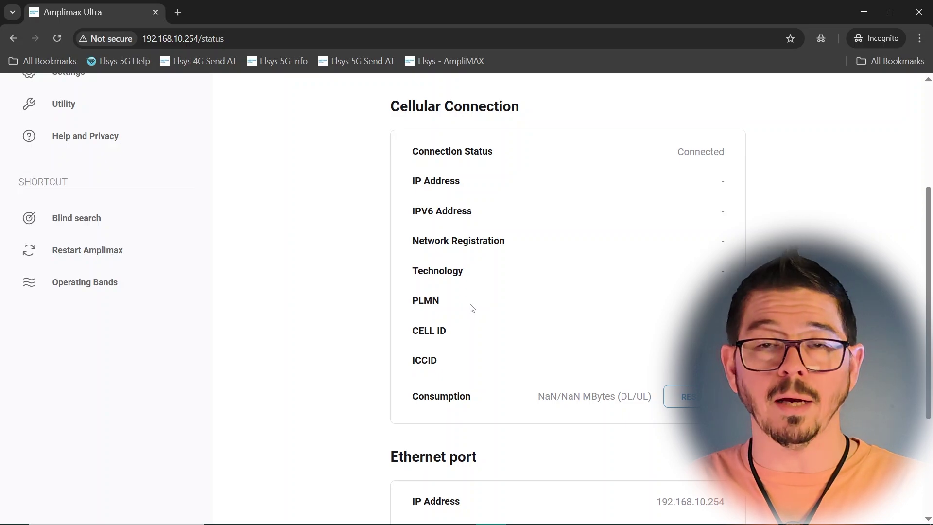
pyautogui.scroll(3, 471, 308)
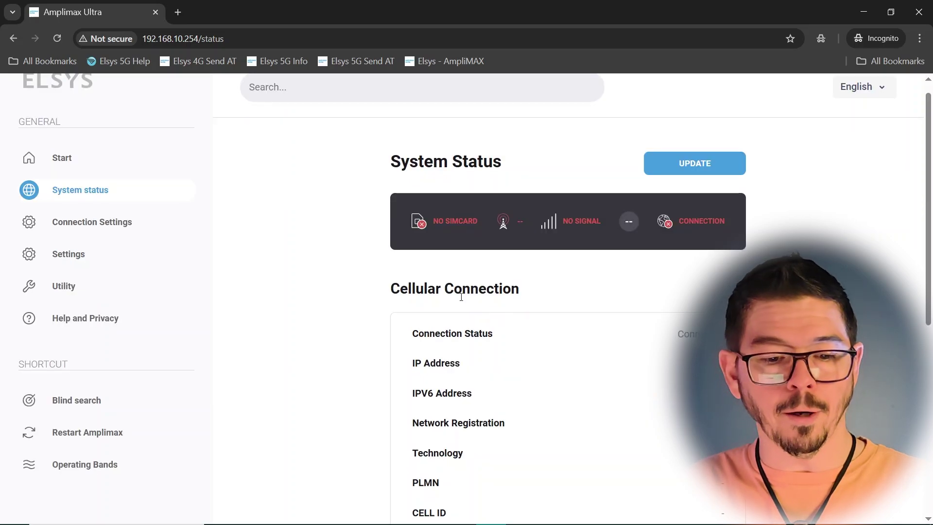
pyautogui.click(95, 226)
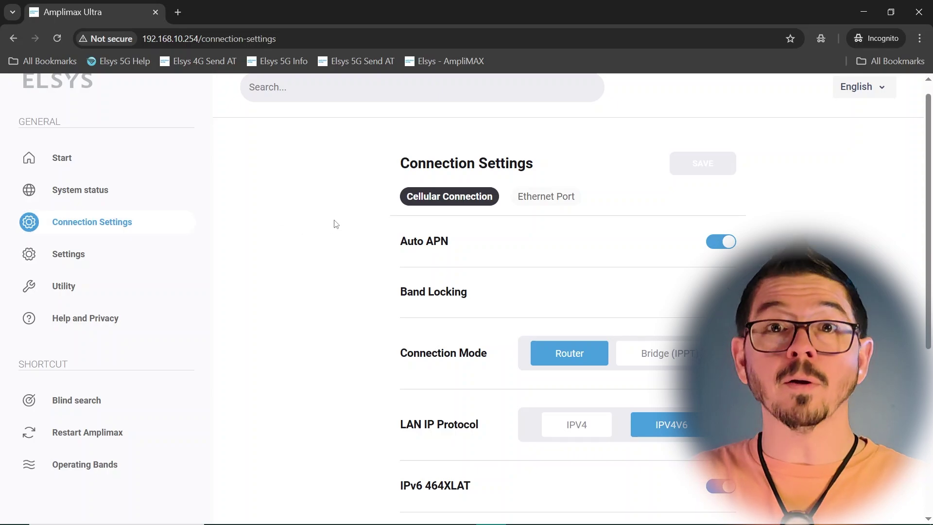
# View the Ethernet Port settings, then the Cellular Connection's 464XLAT and DNS 8.8.8.8 settings.
pyautogui.click(549, 193)
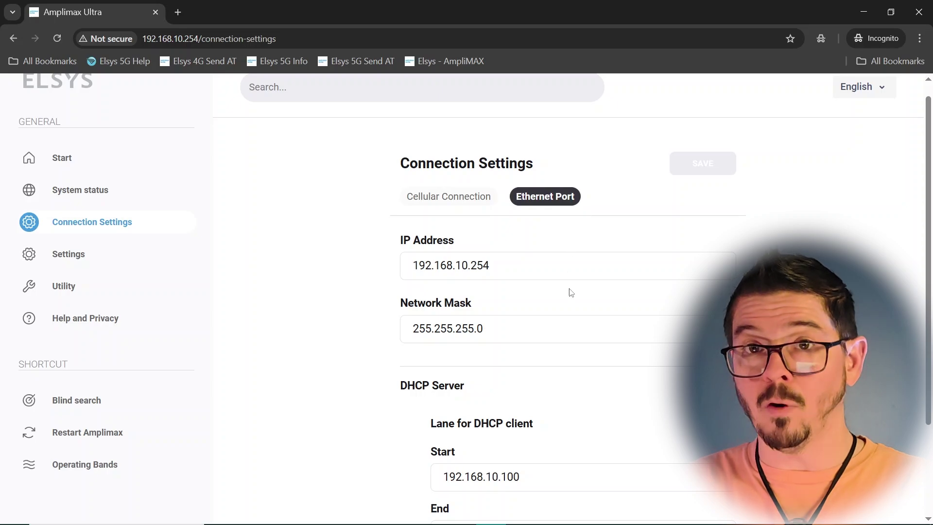
pyautogui.scroll(-1, 574, 289)
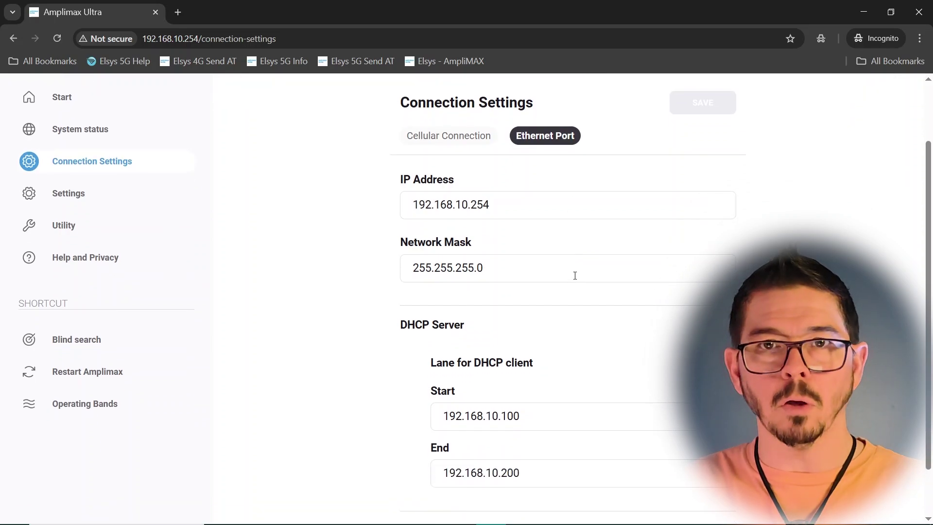
pyautogui.scroll(1, 560, 266)
pyautogui.click(424, 214)
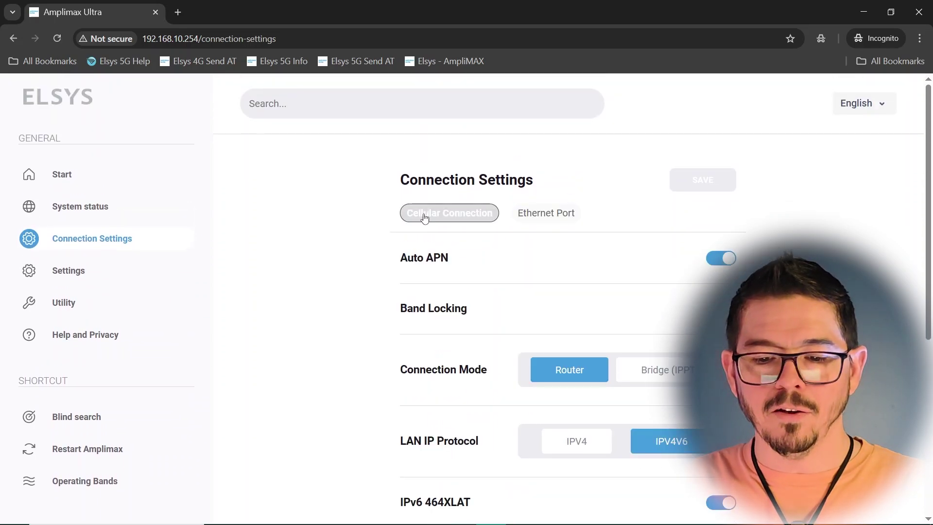
pyautogui.scroll(-1, 353, 340)
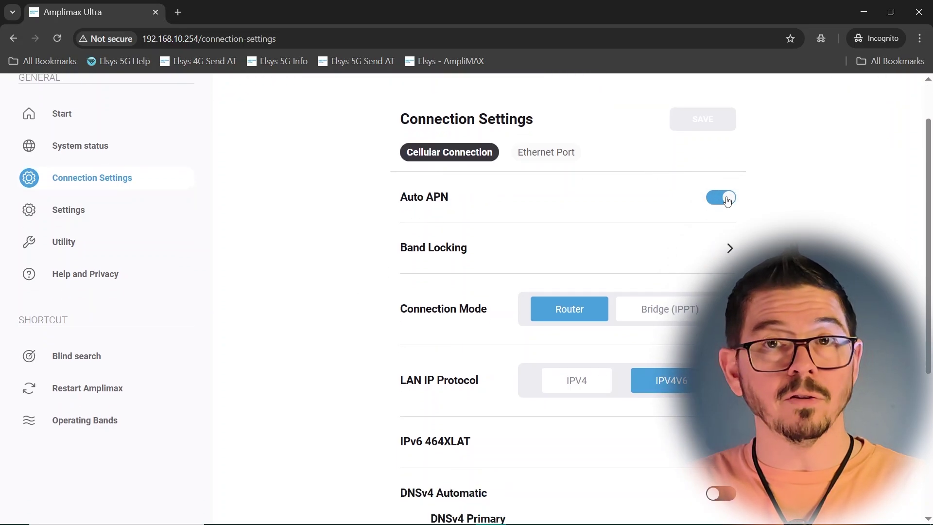
pyautogui.scroll(-1, 422, 261)
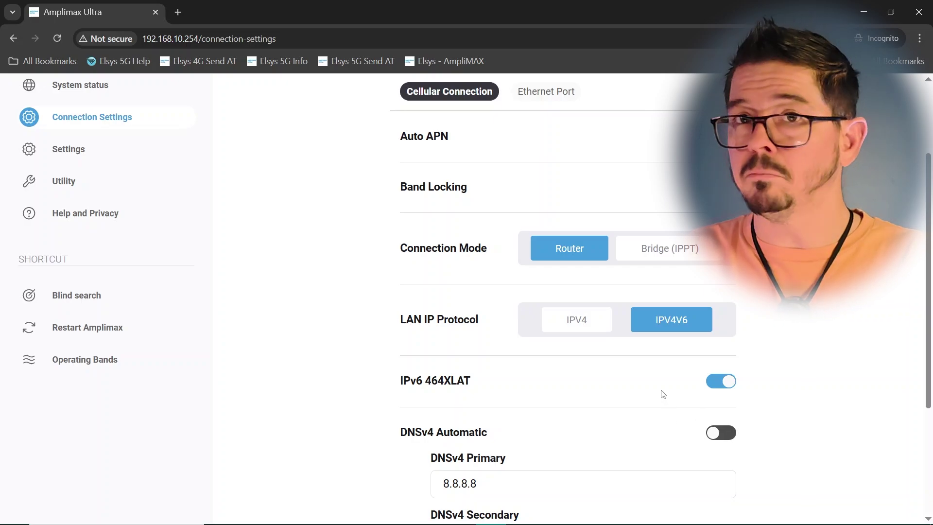
# Switch DNSv6 Automatic off, exposing servers 2001:4860:4860::8888 and 2001:4860:4860::8844.
pyautogui.scroll(-4, 641, 392)
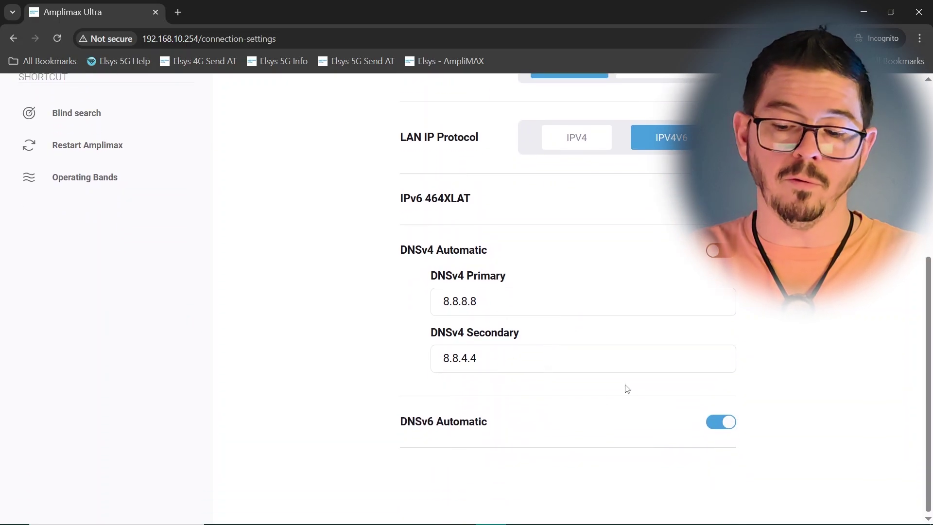
pyautogui.click(729, 422)
pyautogui.scroll(-3, 615, 354)
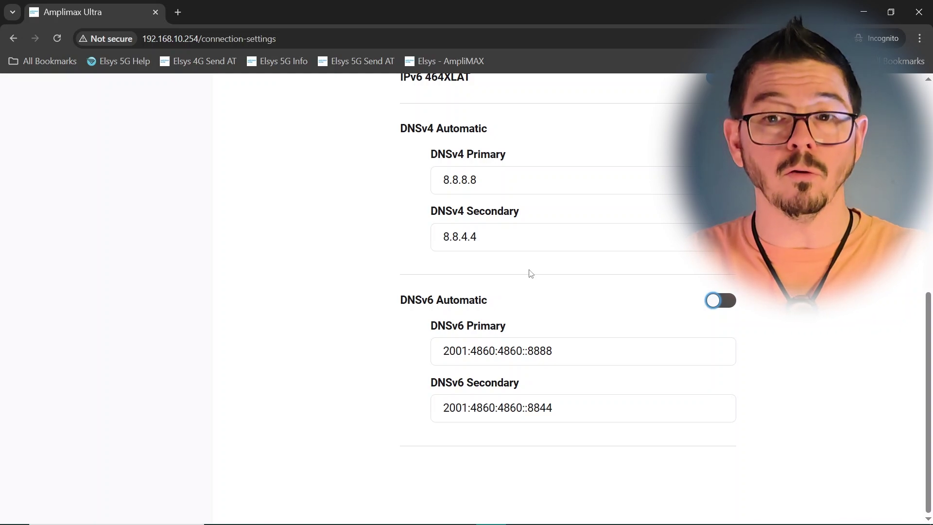
# Scroll the cellular settings back up and load the 'Elsys 5G Send AT' bookmark page.
pyautogui.scroll(8, 444, 264)
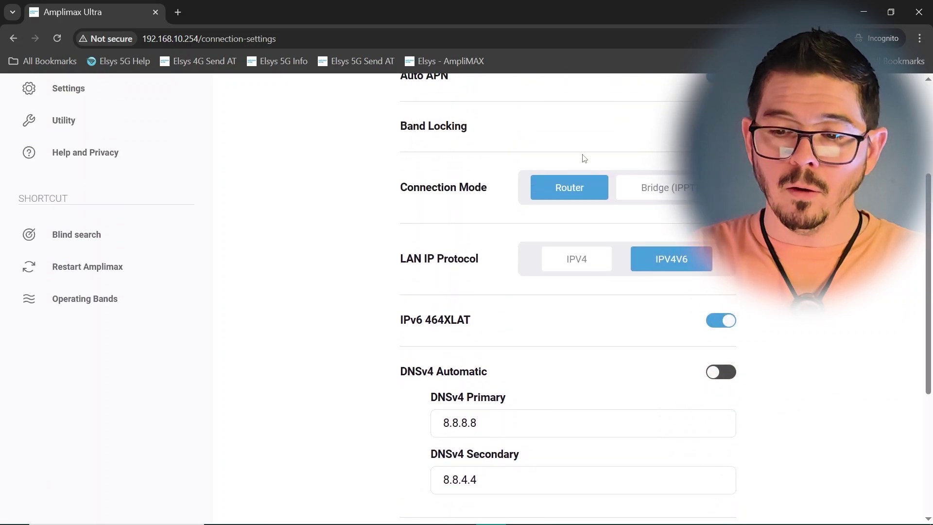
pyautogui.scroll(-4, 554, 329)
pyautogui.scroll(5, 656, 202)
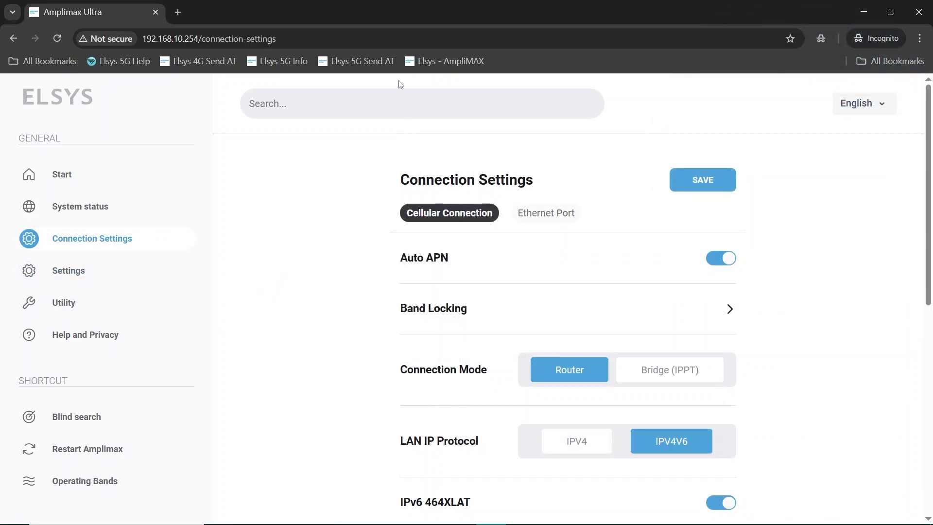
pyautogui.click(376, 63)
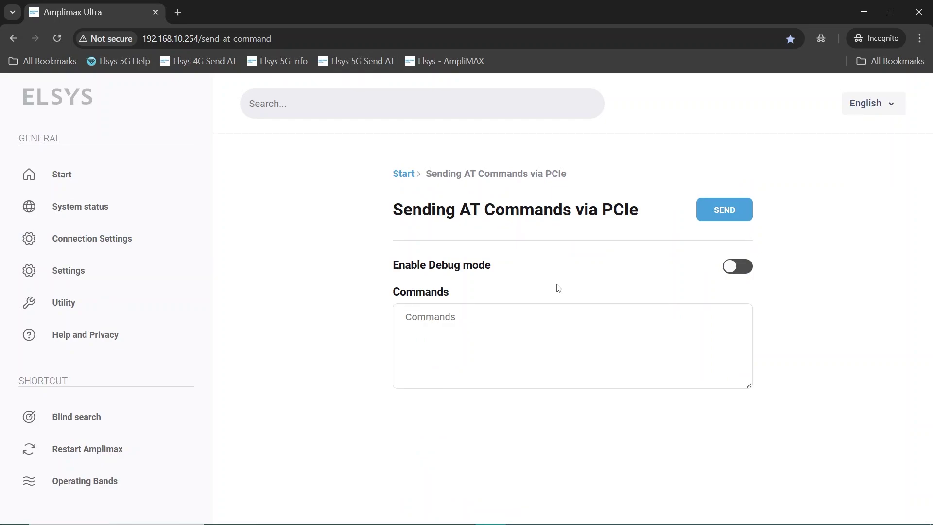
# Enter the partial command AT+QCFG=" in the Commands box, then select the page address.
pyautogui.click(540, 310)
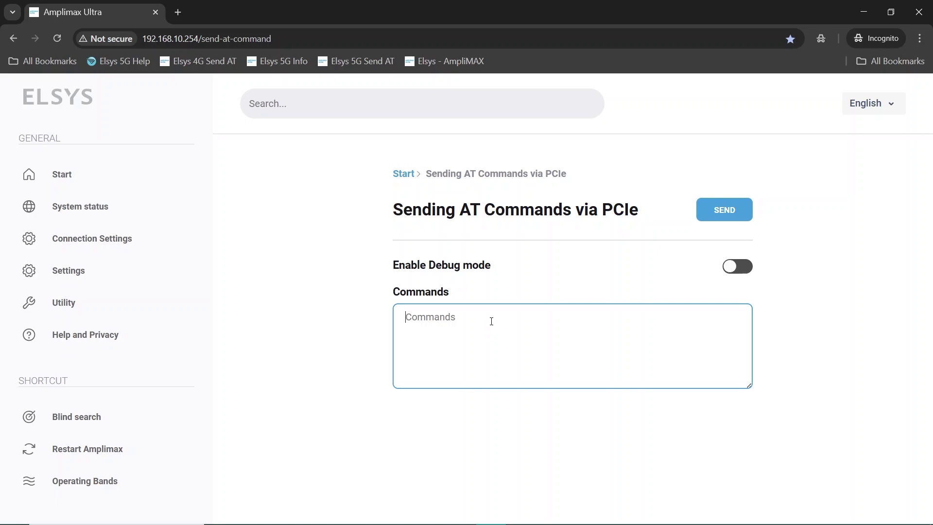
pyautogui.write('AT+QCFG="')
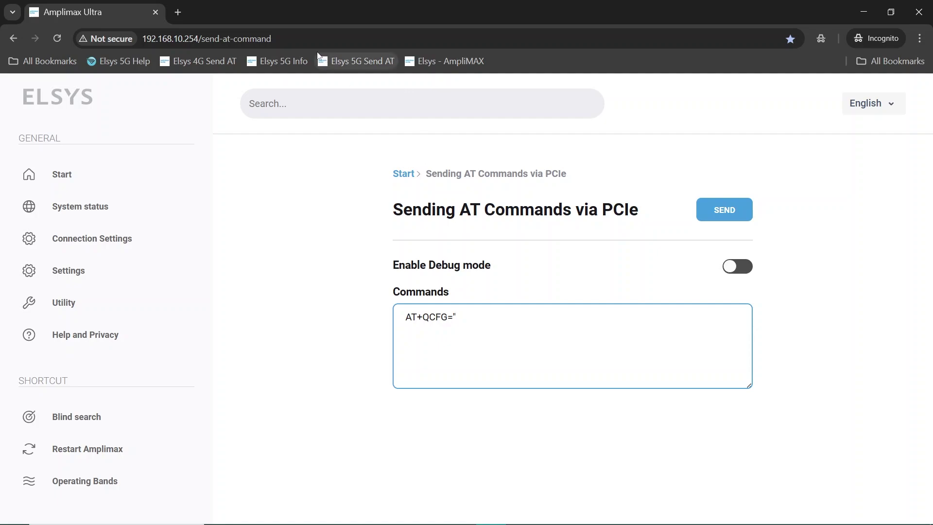
pyautogui.moveTo(271, 39); pyautogui.dragTo(142, 39)
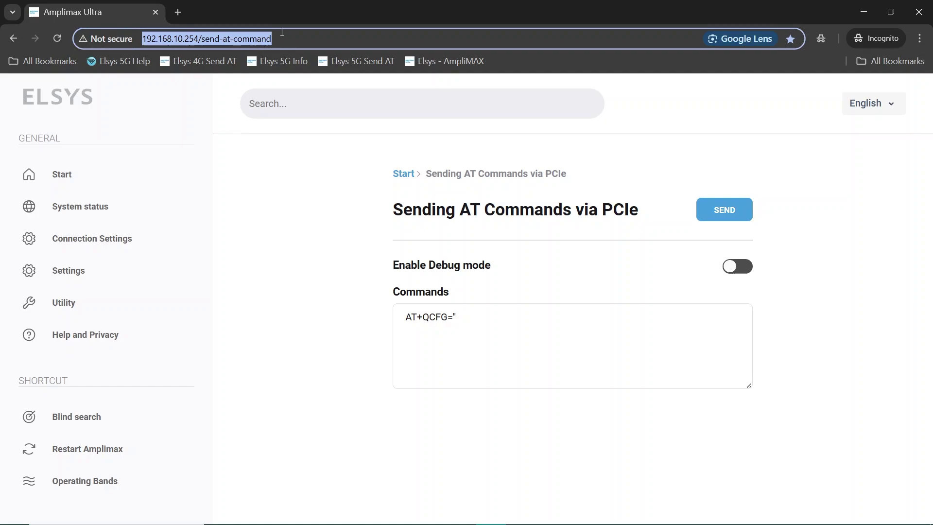
# Replace the command with AT+QCFG?, turn Debug mode on, and send it.
pyautogui.click(467, 315)
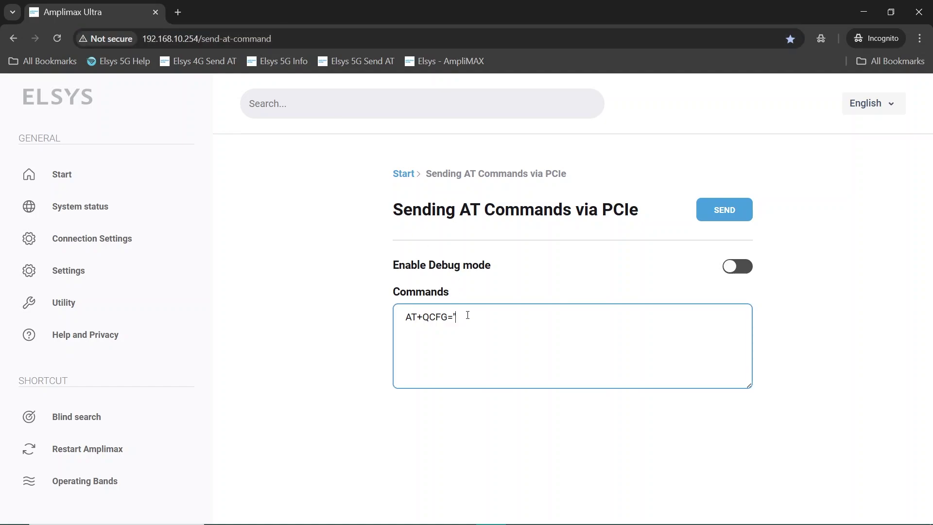
pyautogui.hotkey('ctrl', 'a')
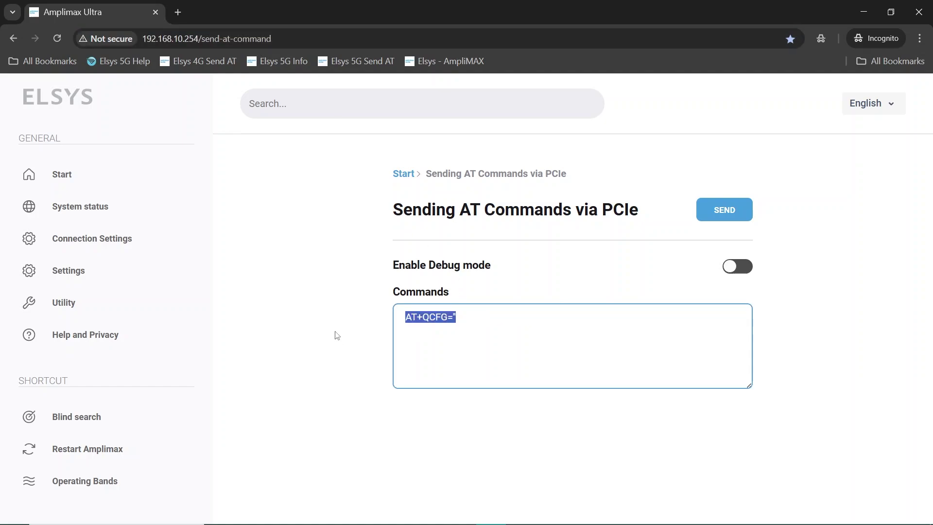
pyautogui.write('AT+QCFG?')
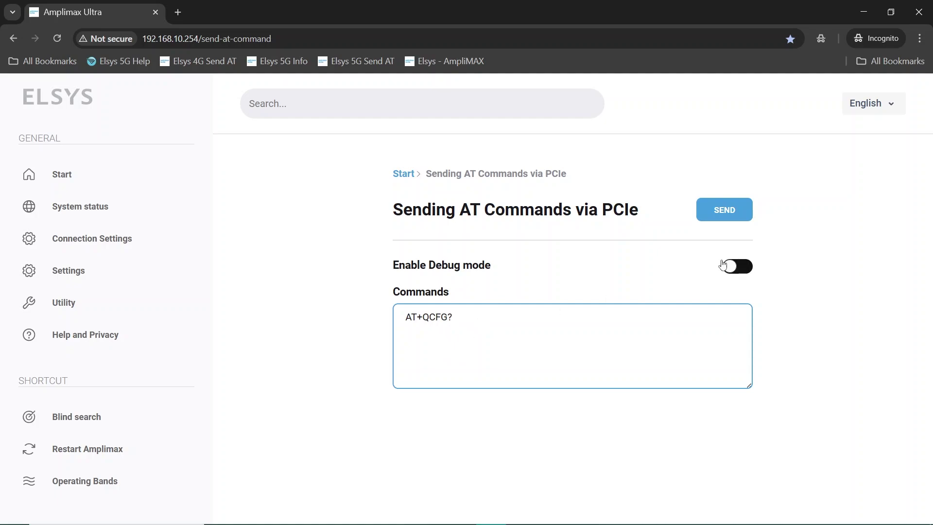
pyautogui.click(737, 267)
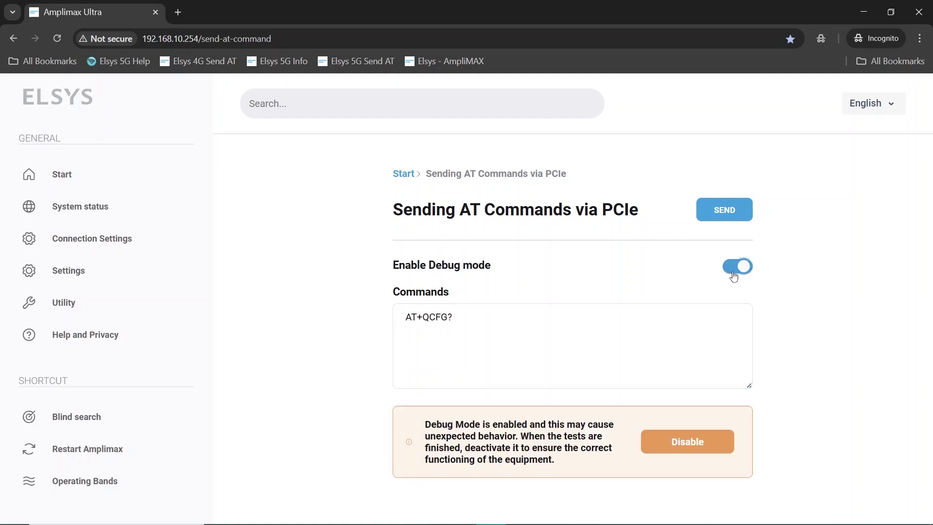
pyautogui.click(734, 211)
# Inspect the status 500 failure, edit the command text, and switch Debug mode back off.
pyautogui.moveTo(545, 431); pyautogui.dragTo(390, 433)
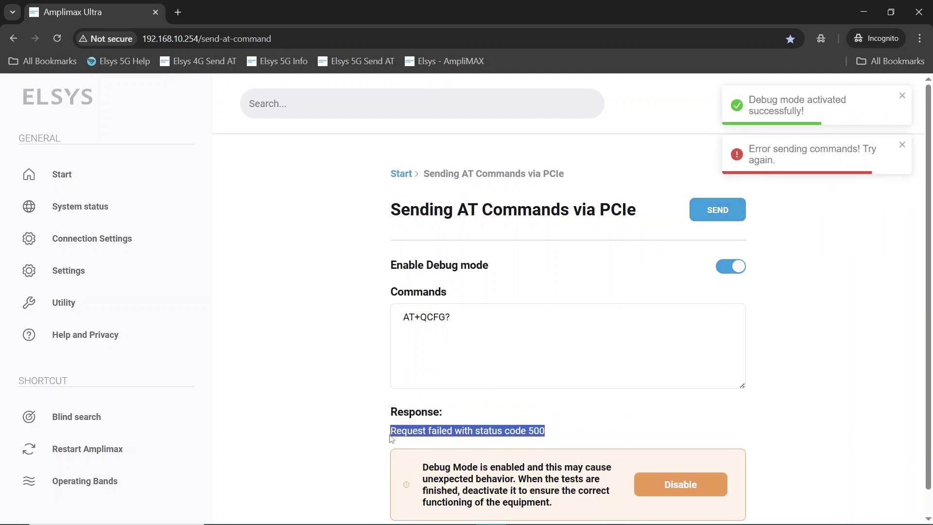
pyautogui.click(491, 413)
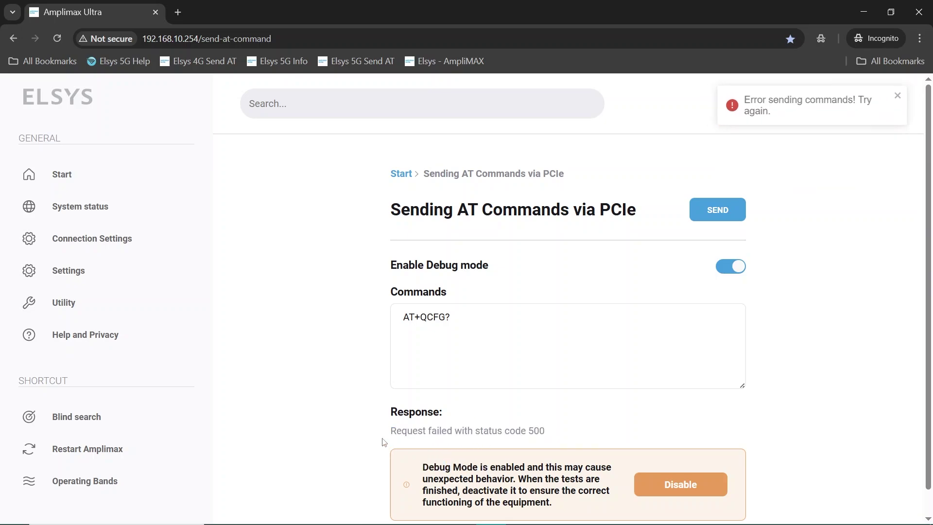
pyautogui.moveTo(384, 441); pyautogui.dragTo(545, 433)
pyautogui.click(461, 414)
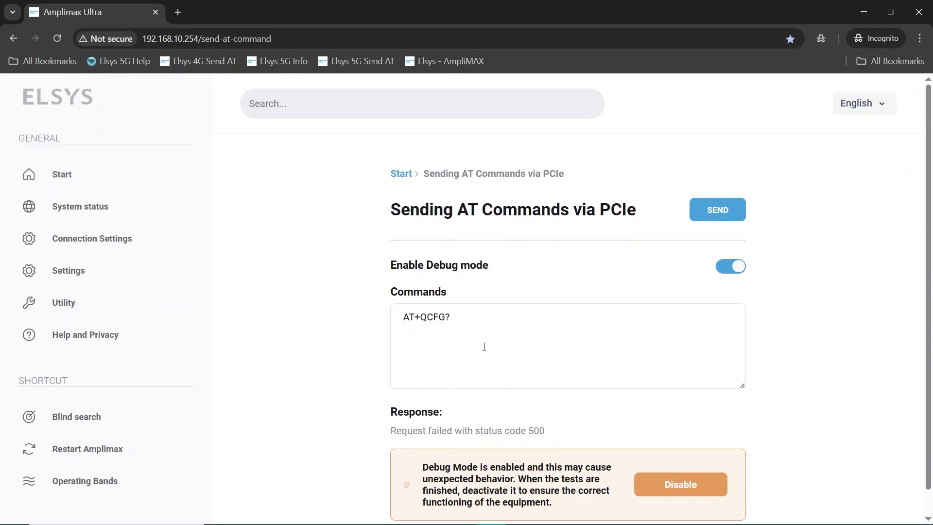
pyautogui.click(458, 324)
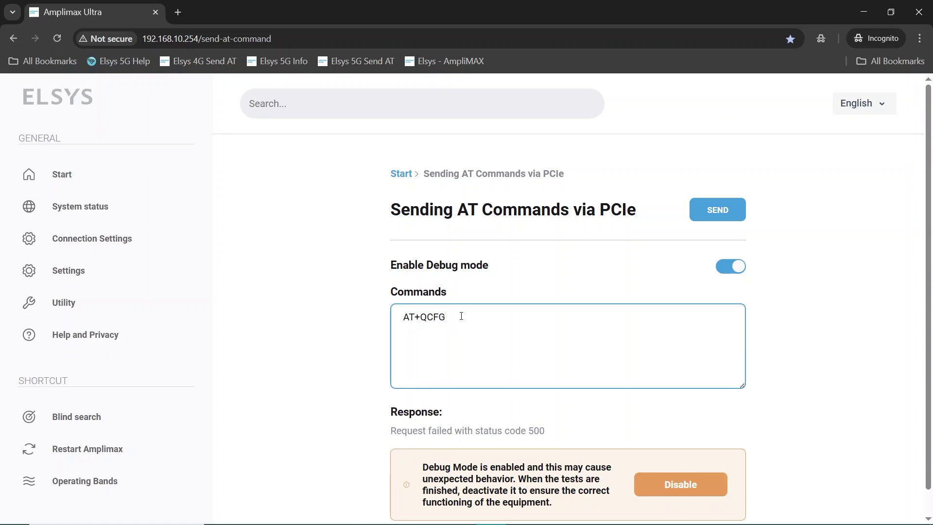
pyautogui.write('=')
pyautogui.press('BackSpace')
pyautogui.press('BackSpace')
pyautogui.press('BackSpace')
pyautogui.press('BackSpace')
pyautogui.press('BackSpace')
pyautogui.press('BackSpace')
pyautogui.press('BackSpace')
pyautogui.press('BackSpace')
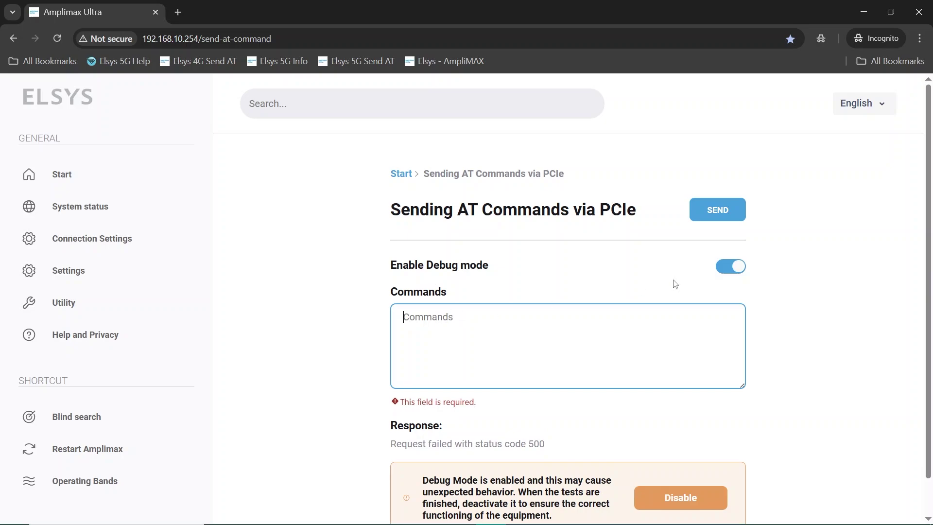
pyautogui.click(739, 266)
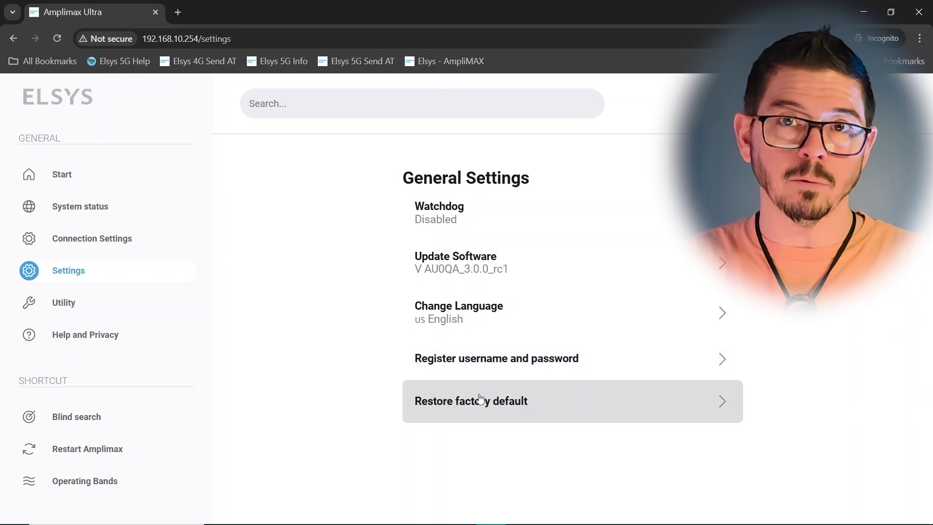
# Open the Utilities page from the Utility item in the sidebar.
pyautogui.click(82, 305)
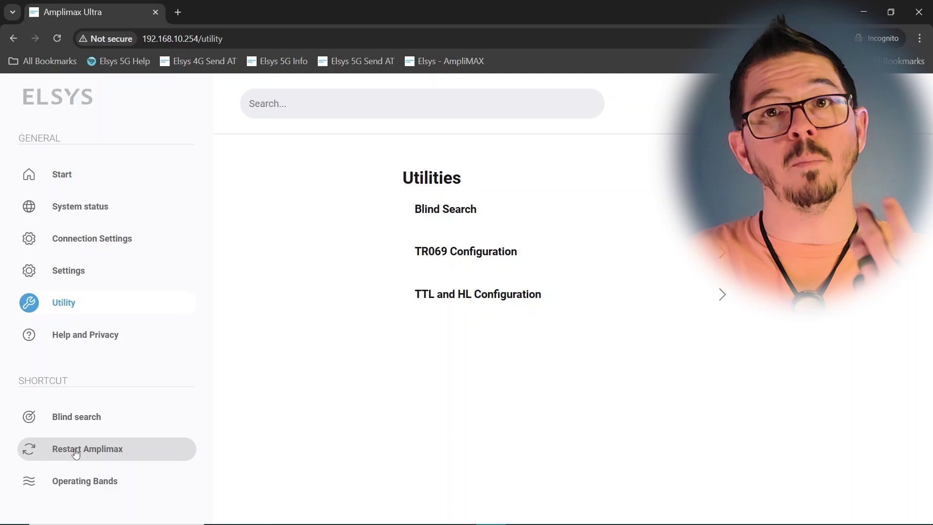
# On the Operating Bands page, toggle 5G bands n12, n66 and n48 off and back on.
pyautogui.click(79, 483)
pyautogui.scroll(-1, 322, 311)
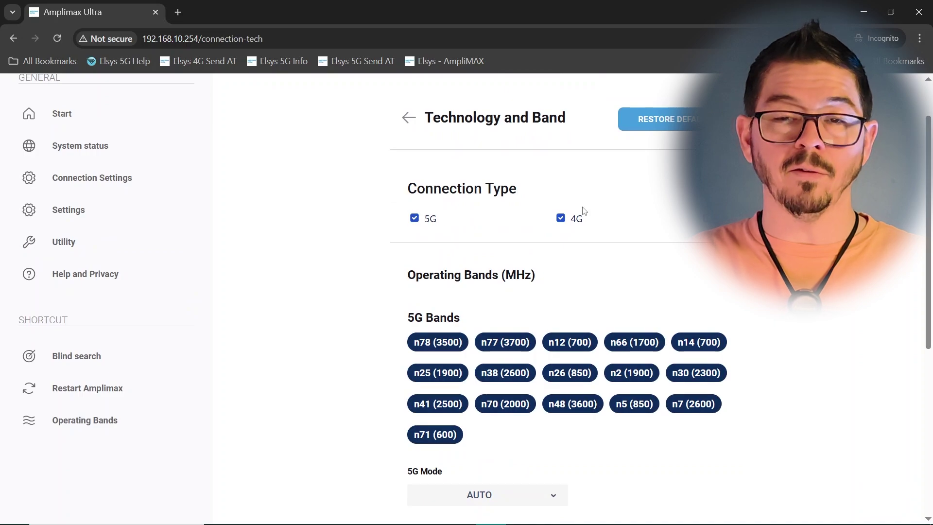
pyautogui.scroll(-2, 478, 199)
pyautogui.click(570, 221)
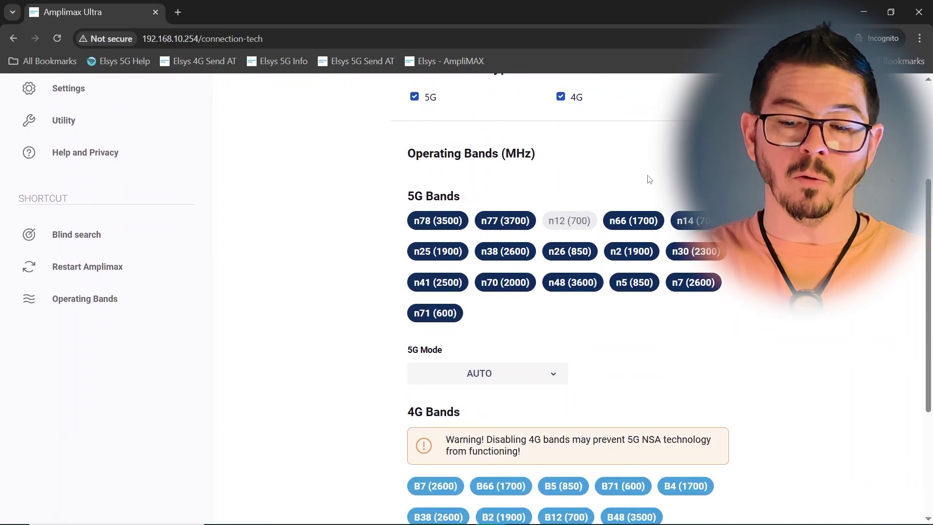
pyautogui.click(635, 220)
pyautogui.click(633, 220)
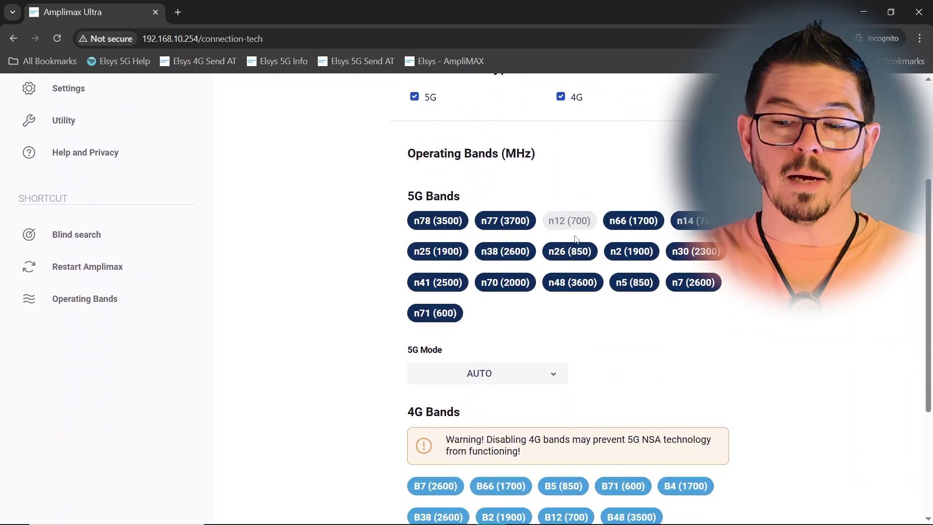
pyautogui.click(572, 220)
pyautogui.click(572, 220)
pyautogui.click(557, 286)
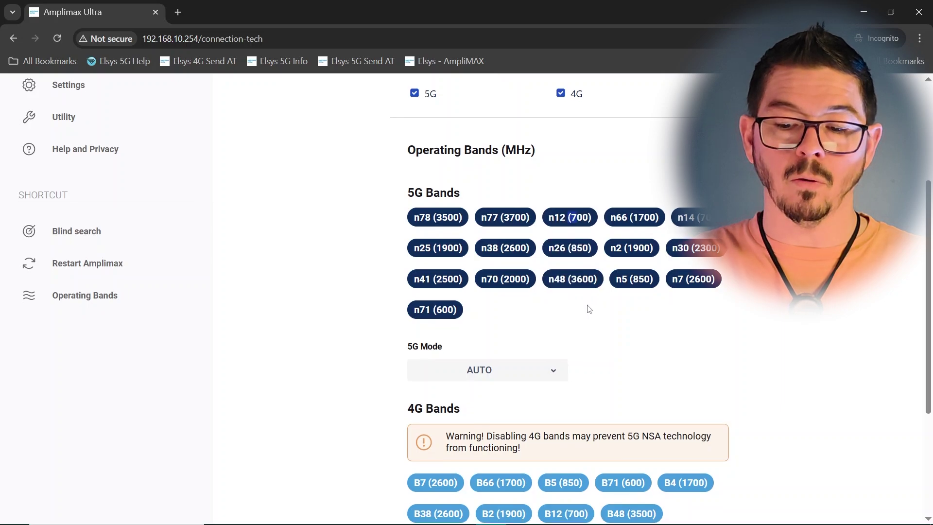
# Turn off 4G bands B5 (850), B2 (1900) and B41 (2600), then re-enable B5 and B41.
pyautogui.scroll(-2, 587, 308)
pyautogui.click(561, 363)
pyautogui.click(517, 406)
pyautogui.click(438, 426)
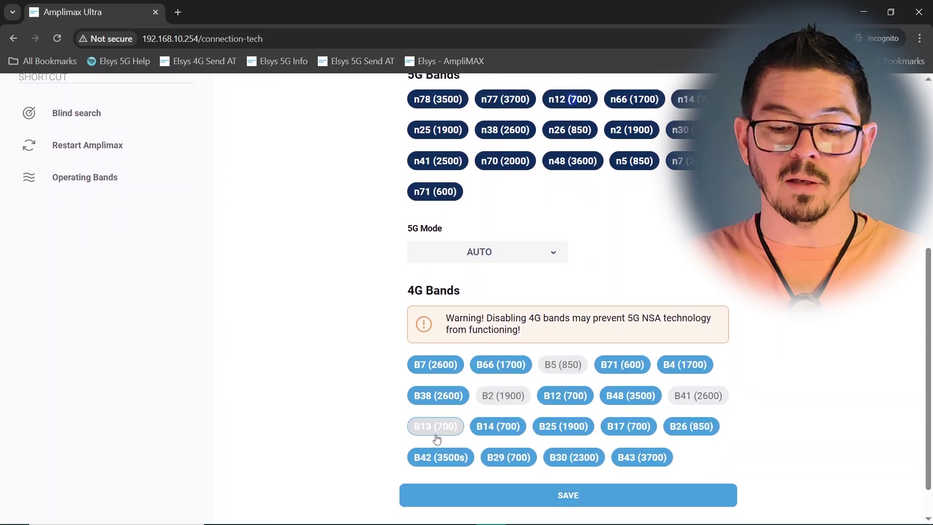
pyautogui.scroll(-1, 351, 272)
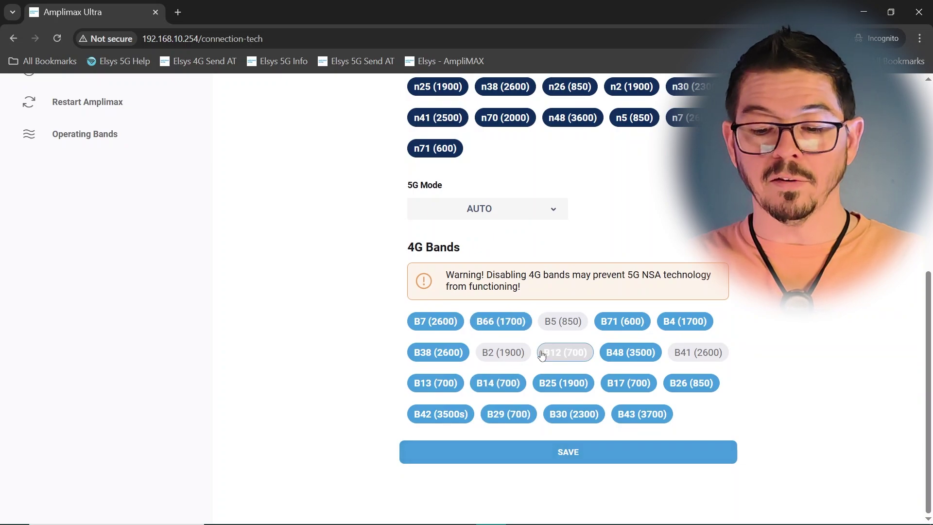
pyautogui.click(563, 321)
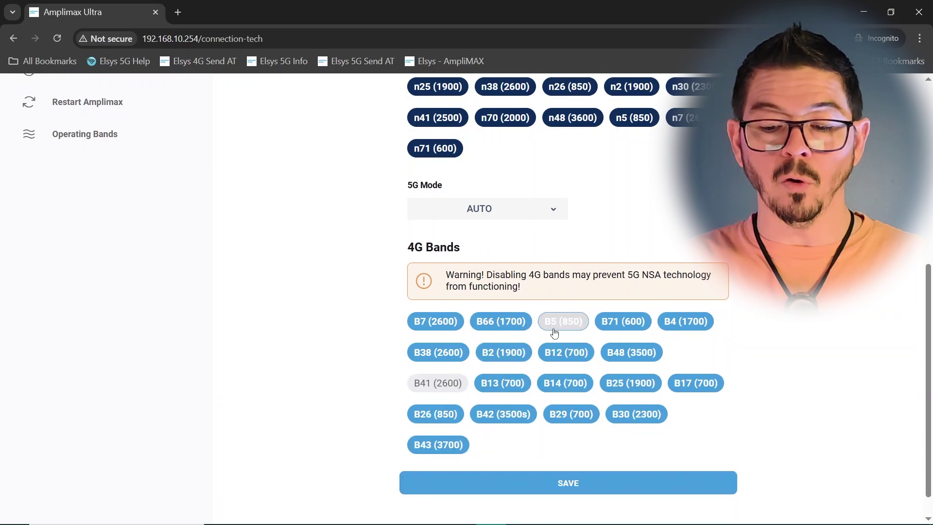
pyautogui.click(429, 385)
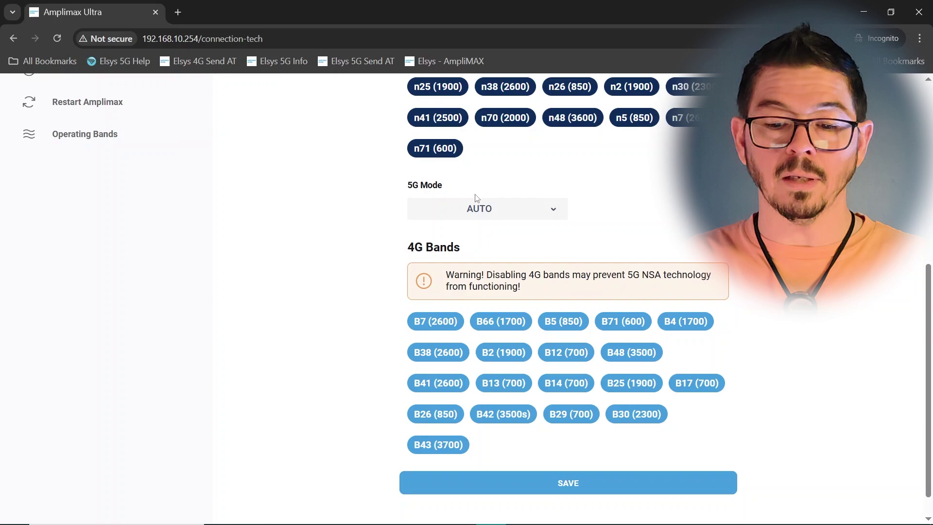
pyautogui.moveTo(399, 194); pyautogui.dragTo(462, 199)
pyautogui.click(473, 209)
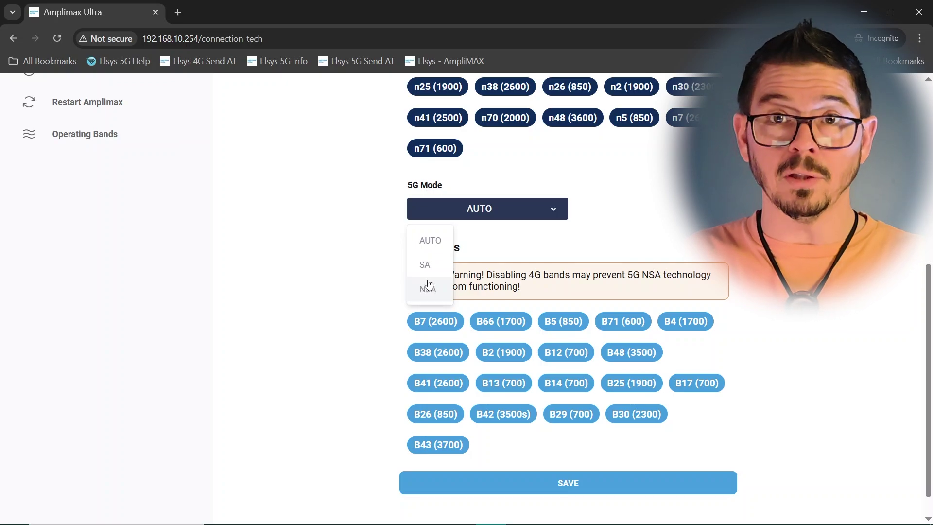
pyautogui.click(379, 224)
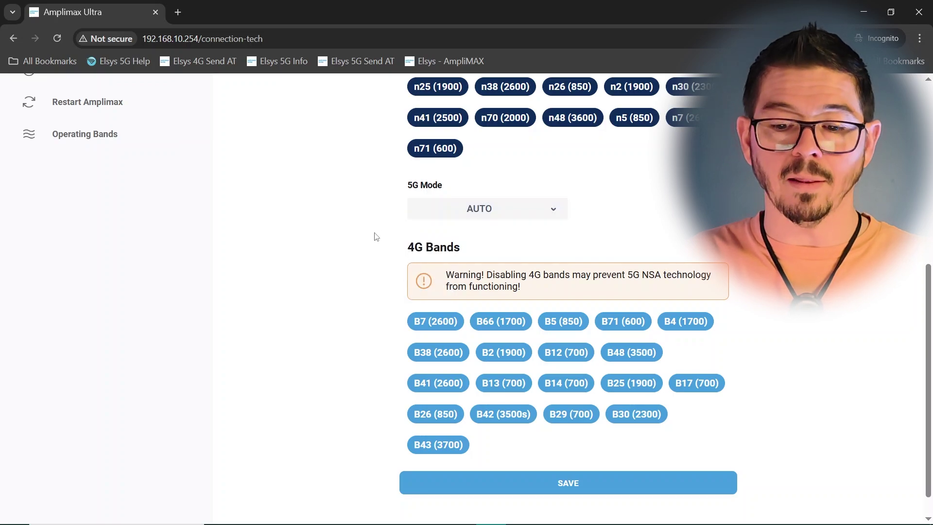
pyautogui.scroll(4, 377, 242)
pyautogui.scroll(-5, 430, 301)
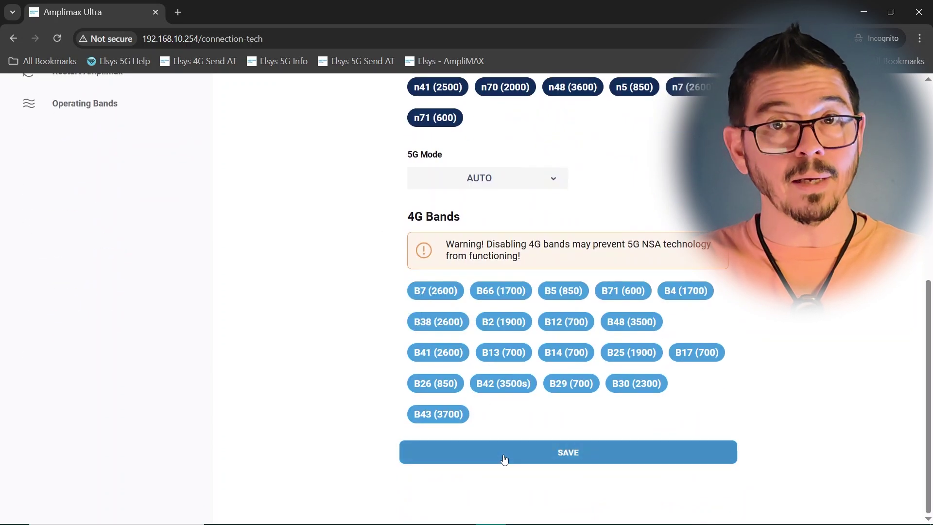
# Uncheck the 4G connection type, then check it again.
pyautogui.scroll(5, 387, 291)
pyautogui.scroll(3, 388, 292)
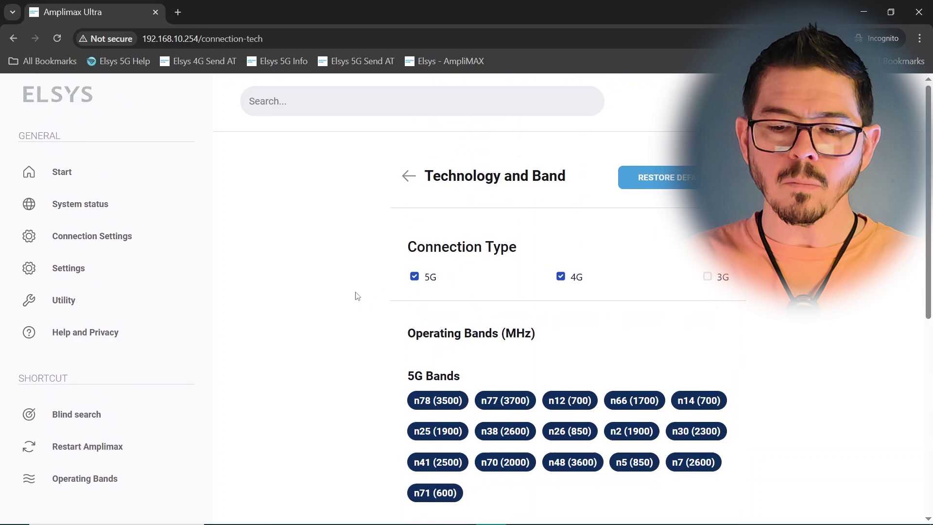
pyautogui.click(561, 279)
pyautogui.scroll(-3, 656, 238)
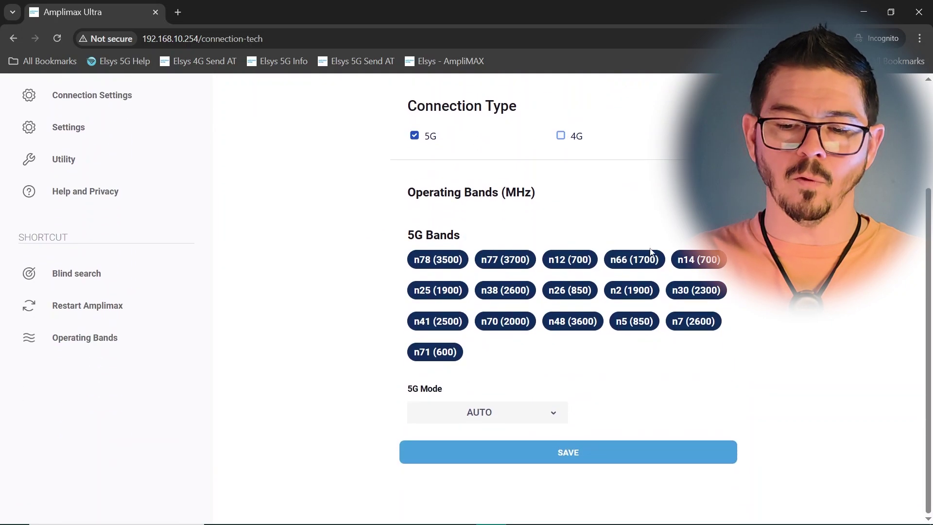
pyautogui.scroll(3, 583, 262)
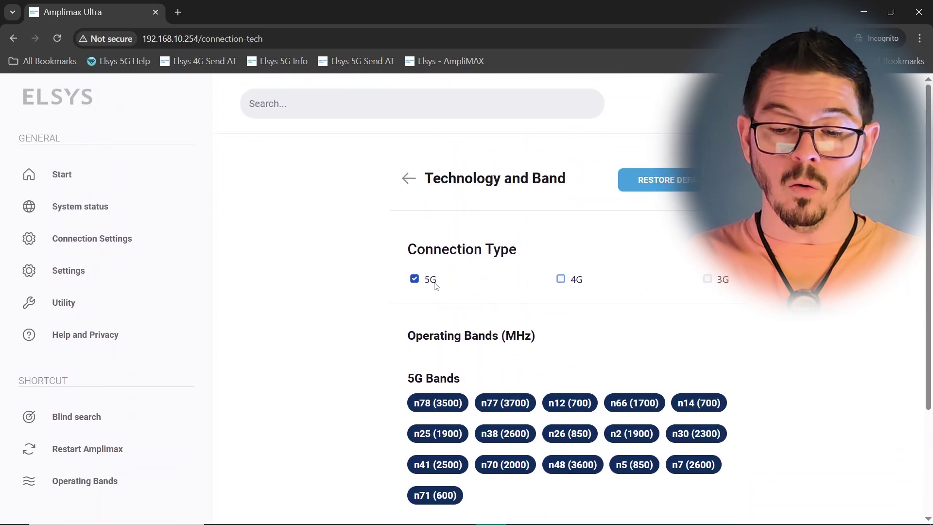
pyautogui.click(564, 278)
# Uncheck the 5G connection type and re-enable it, leaving both 4G and 5G on.
pyautogui.click(414, 280)
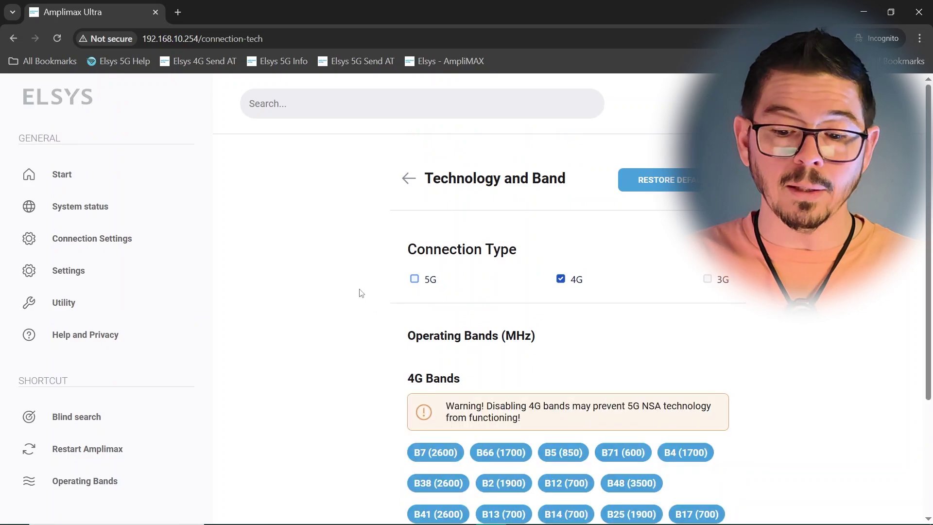
pyautogui.scroll(-3, 364, 308)
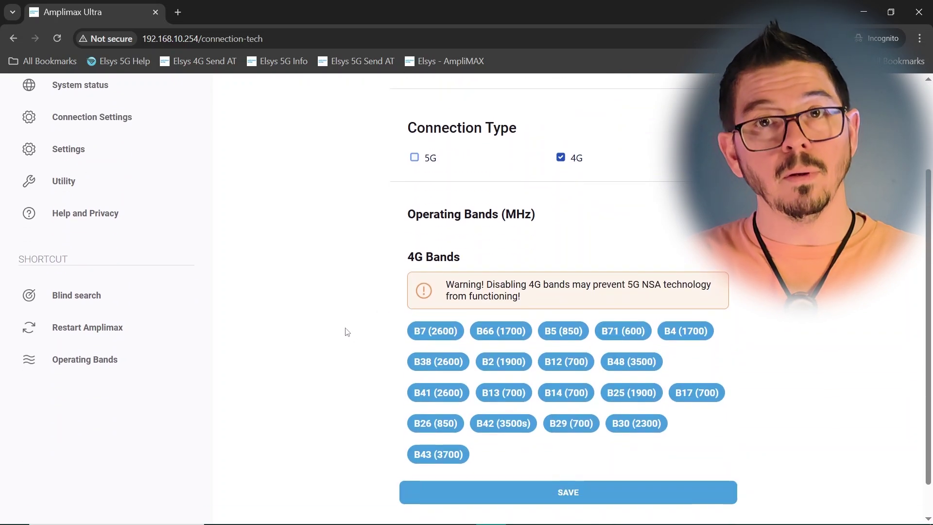
pyautogui.scroll(3, 375, 301)
pyautogui.click(414, 279)
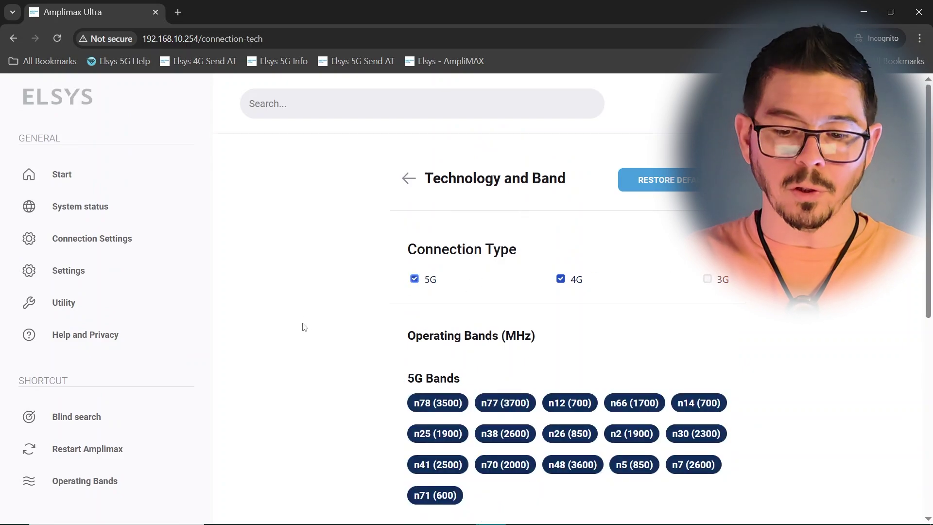
pyautogui.scroll(-7, 350, 316)
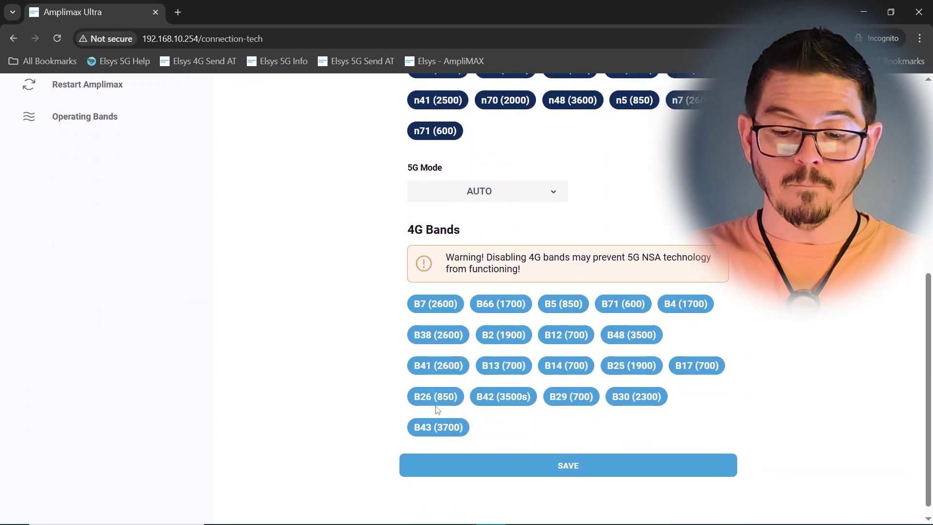
pyautogui.scroll(7, 354, 369)
pyautogui.click(141, 177)
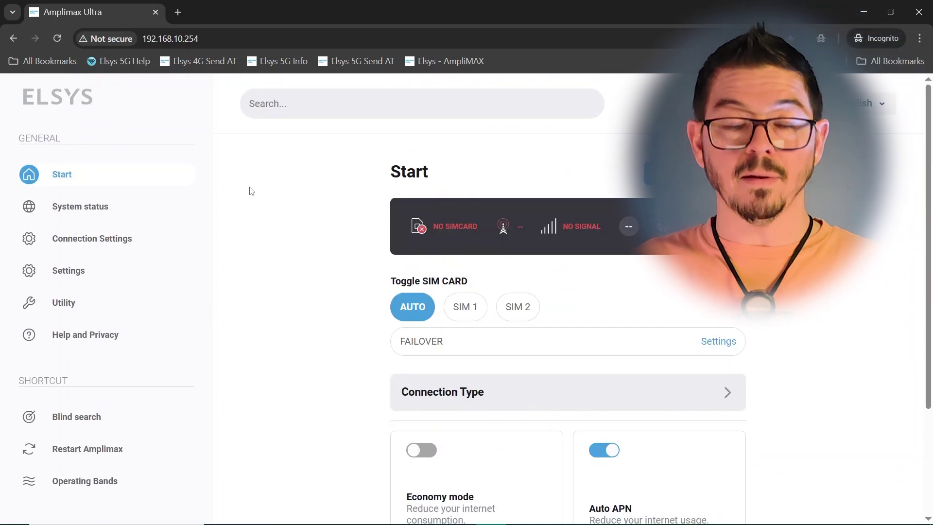